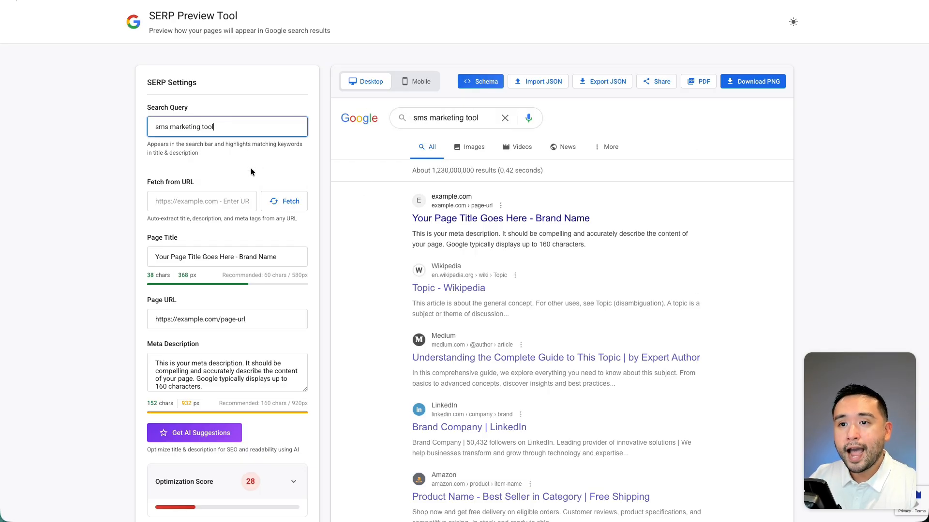
Fetch the title, URL and meta description from the copied Mailchimp page address ending in solutions/sms-marketing-tools/.
{"action": "scroll", "coordinate": [231, 199], "scroll_direction": "down", "scroll_amount": 1}
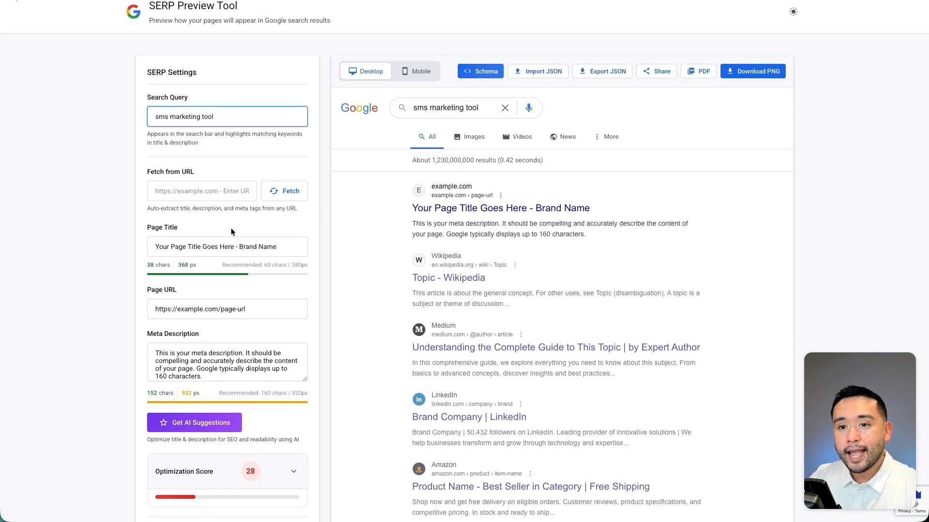
{"action": "scroll", "coordinate": [231, 229], "scroll_direction": "down", "scroll_amount": 2}
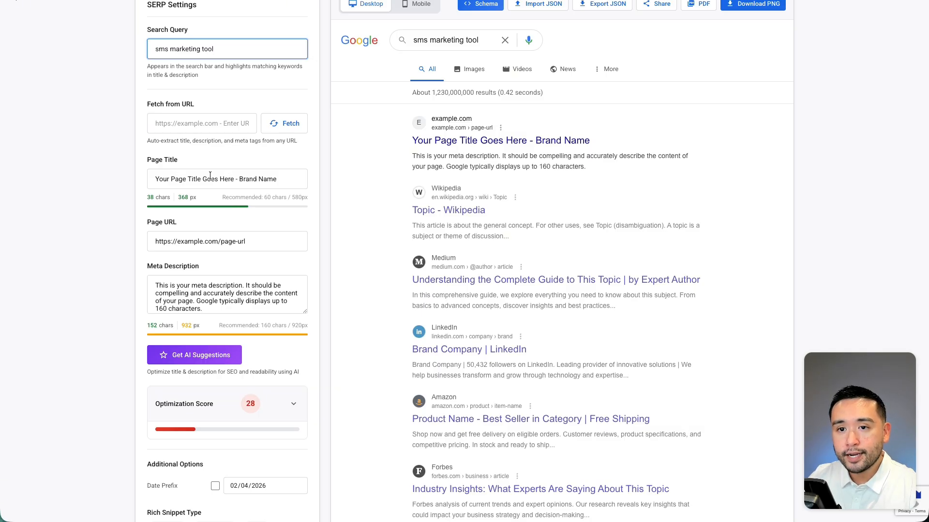
{"action": "scroll", "coordinate": [227, 179], "scroll_direction": "down", "scroll_amount": 1}
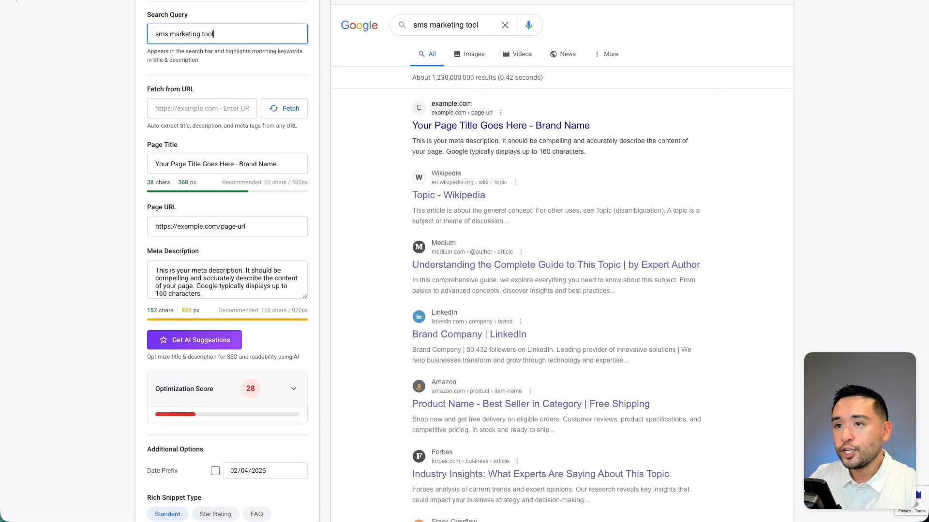
{"action": "key", "text": "ctrl+v"}
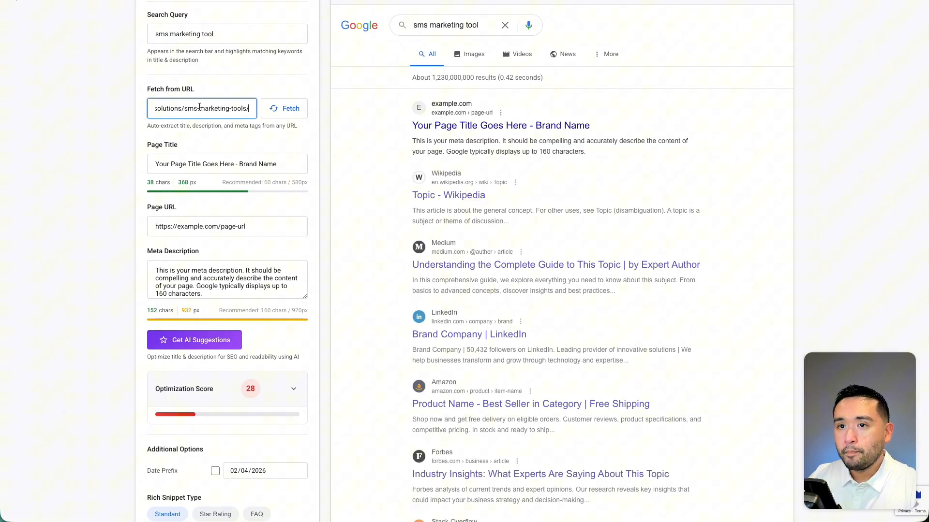
{"action": "left_click", "coordinate": [297, 110]}
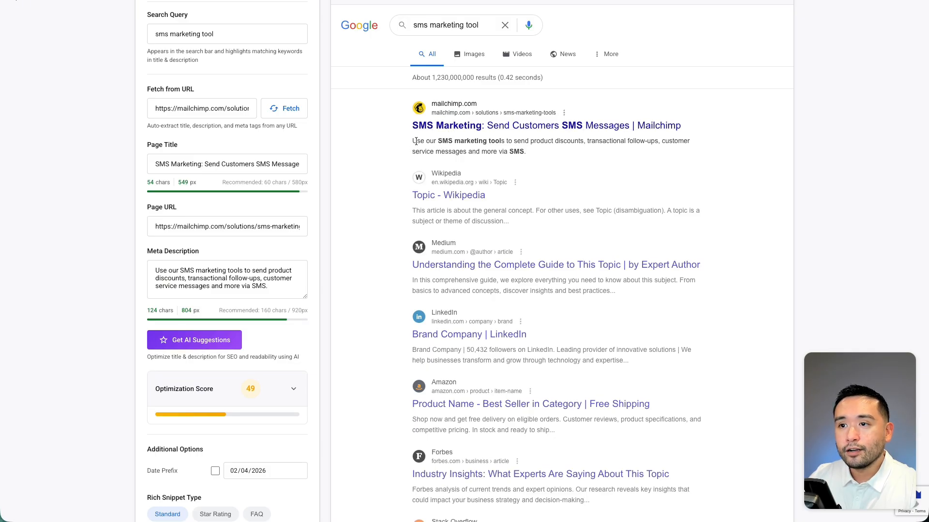
Examine the fetched Mailchimp title and meta description in the settings and in the search result preview.
{"action": "left_click_drag", "start_coordinate": [415, 141], "coordinate": [525, 151]}
{"action": "left_click", "coordinate": [358, 226]}
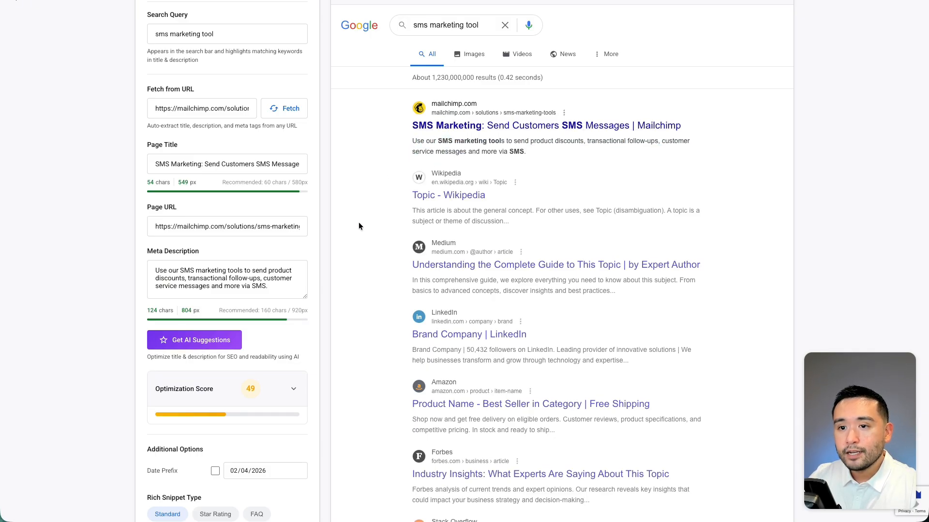
{"action": "left_click_drag", "start_coordinate": [412, 141], "coordinate": [528, 153]}
{"action": "scroll", "coordinate": [339, 218], "scroll_direction": "down", "scroll_amount": 1}
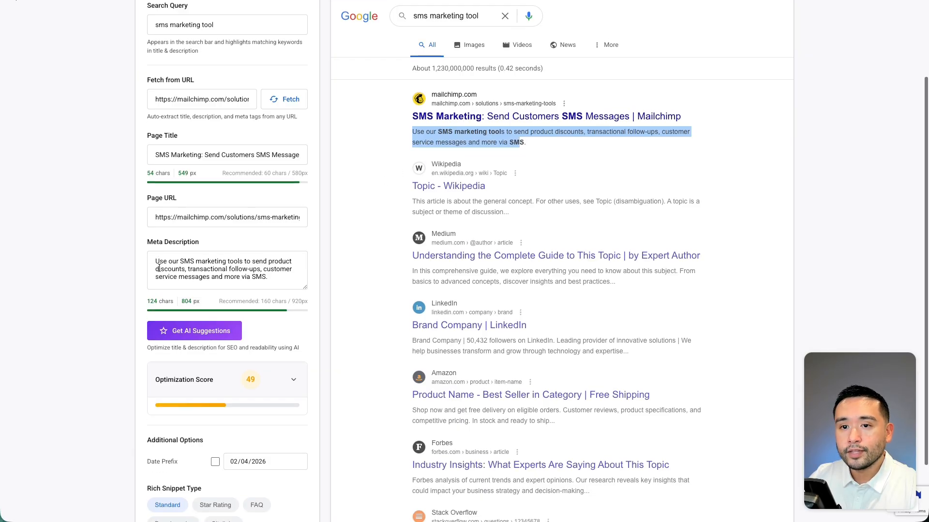
{"action": "left_click_drag", "start_coordinate": [160, 257], "coordinate": [265, 273]}
{"action": "left_click", "coordinate": [484, 290]}
{"action": "scroll", "coordinate": [485, 290], "scroll_direction": "down", "scroll_amount": 1}
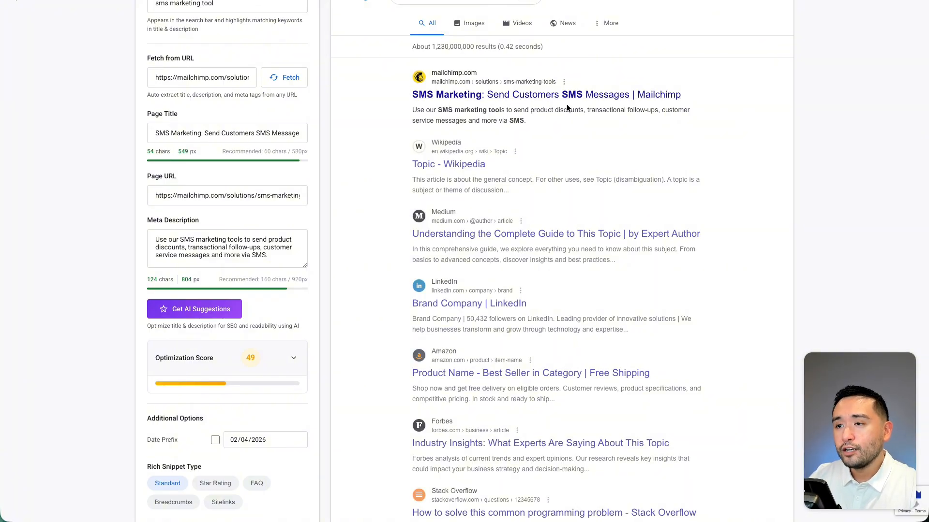
{"action": "scroll", "coordinate": [532, 116], "scroll_direction": "up", "scroll_amount": 3}
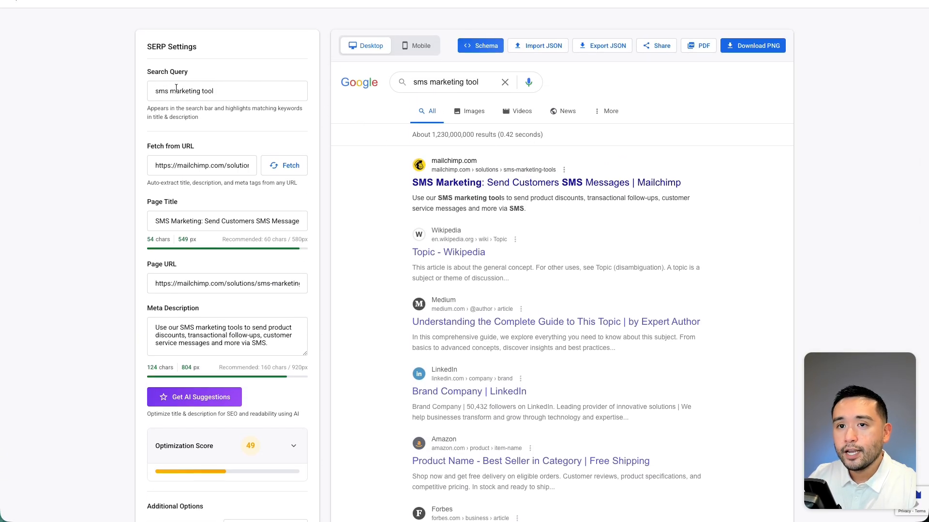
{"action": "scroll", "coordinate": [527, 180], "scroll_direction": "down", "scroll_amount": 3}
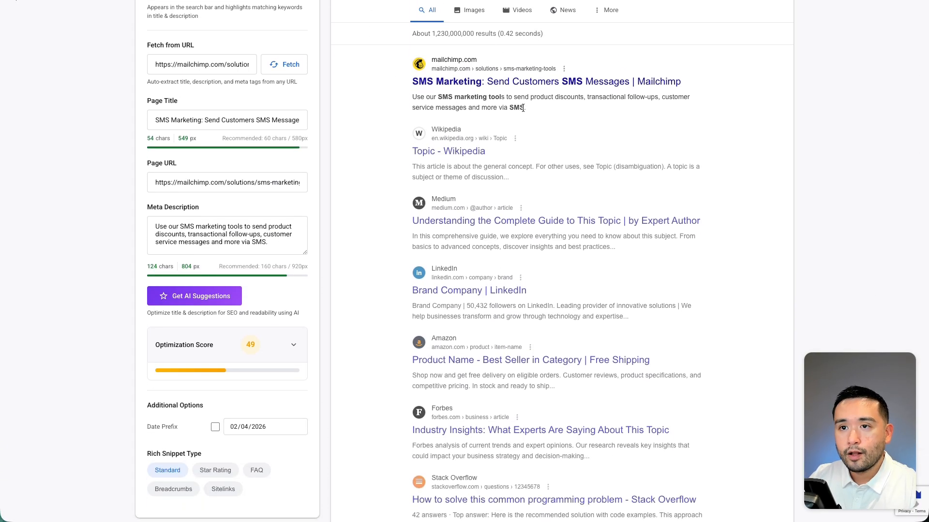
{"action": "scroll", "coordinate": [210, 132], "scroll_direction": "down", "scroll_amount": 1}
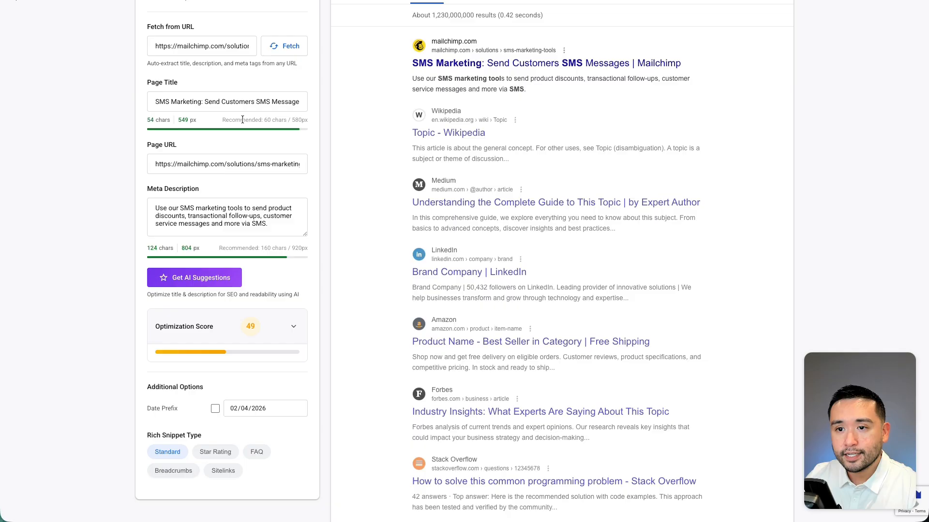
{"action": "scroll", "coordinate": [242, 120], "scroll_direction": "down", "scroll_amount": 1}
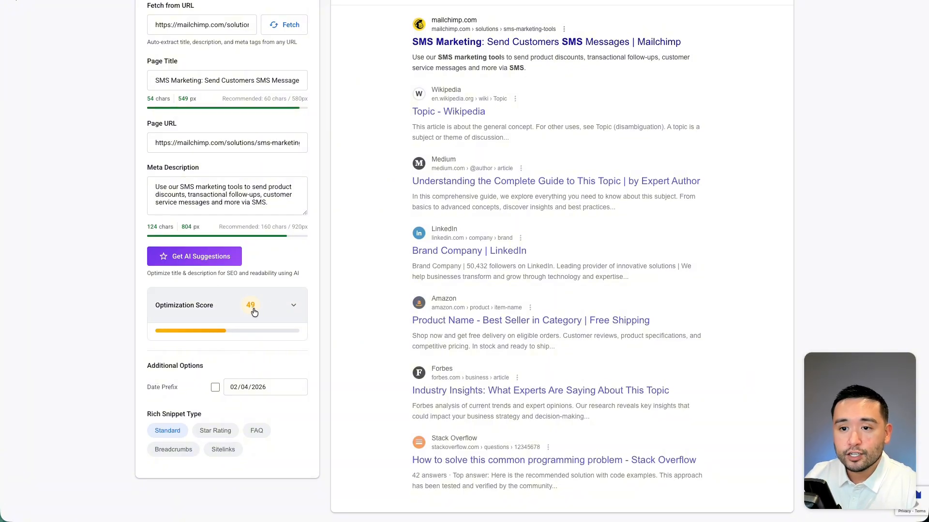
Expand the Optimization Score breakdown and review each title, description, keyword and URL check.
{"action": "left_click", "coordinate": [288, 308]}
{"action": "scroll", "coordinate": [262, 298], "scroll_direction": "down", "scroll_amount": 3}
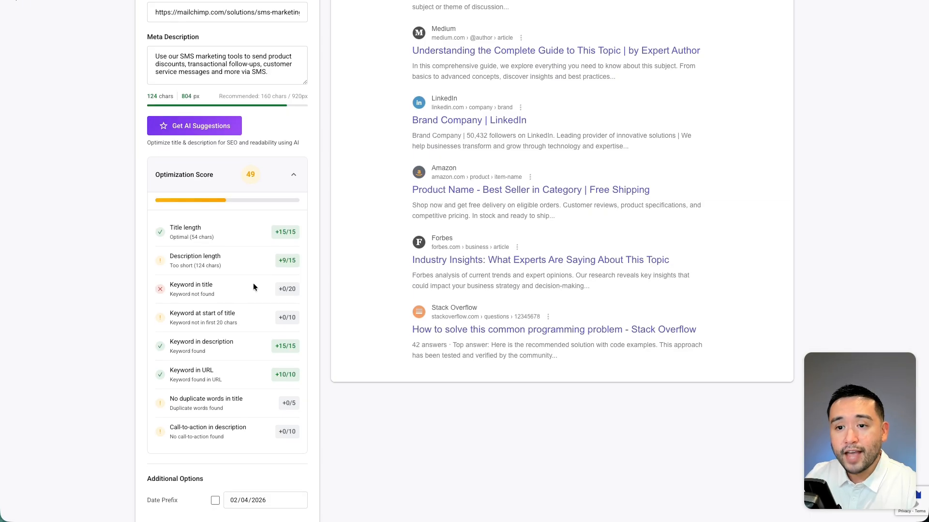
{"action": "scroll", "coordinate": [253, 283], "scroll_direction": "down", "scroll_amount": 1}
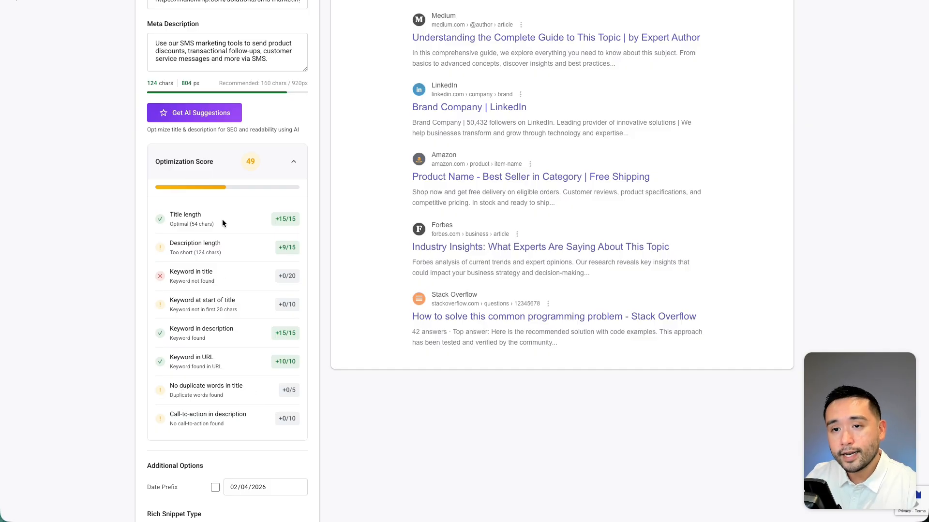
{"action": "scroll", "coordinate": [222, 214], "scroll_direction": "down", "scroll_amount": 1}
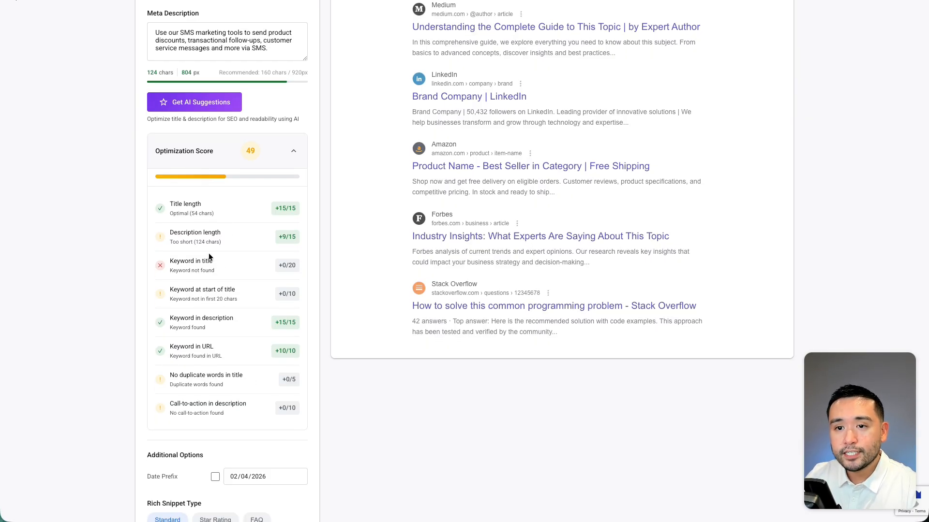
{"action": "scroll", "coordinate": [206, 254], "scroll_direction": "down", "scroll_amount": 2}
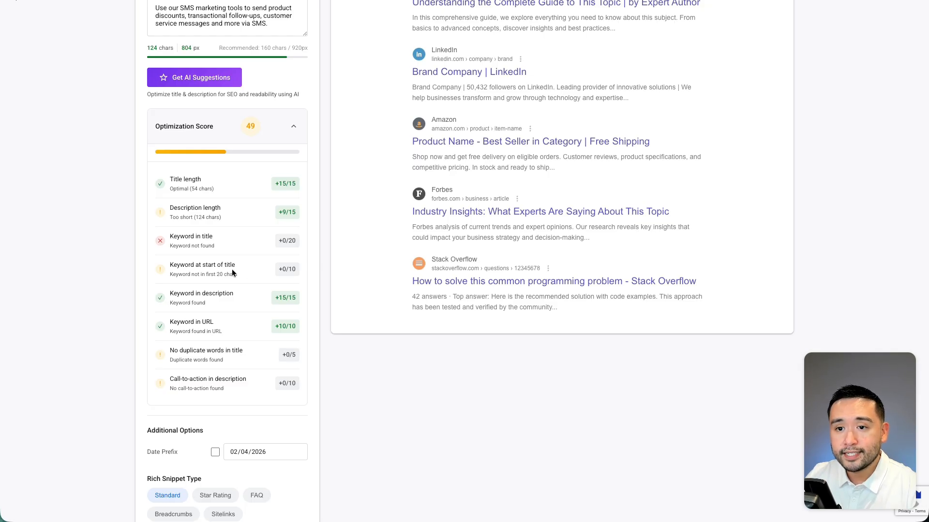
{"action": "scroll", "coordinate": [259, 273], "scroll_direction": "down", "scroll_amount": 3}
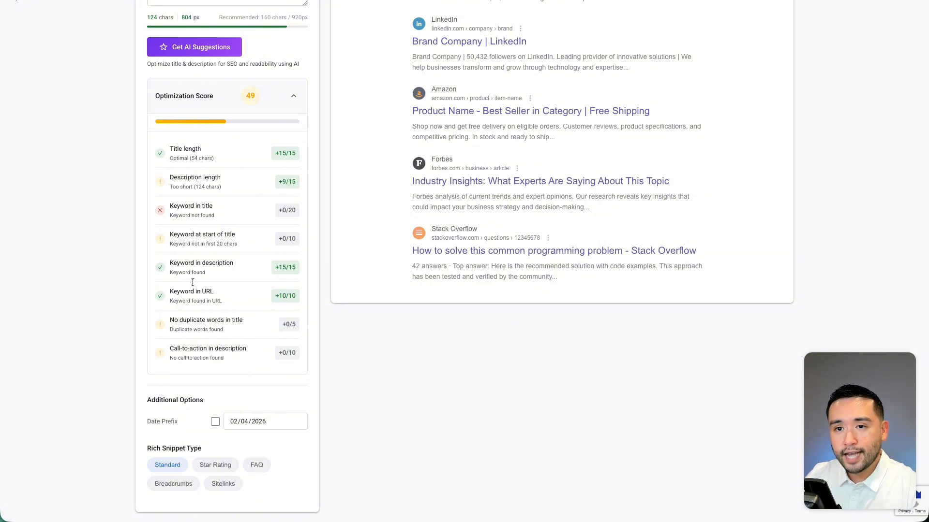
{"action": "scroll", "coordinate": [199, 333], "scroll_direction": "up", "scroll_amount": 5}
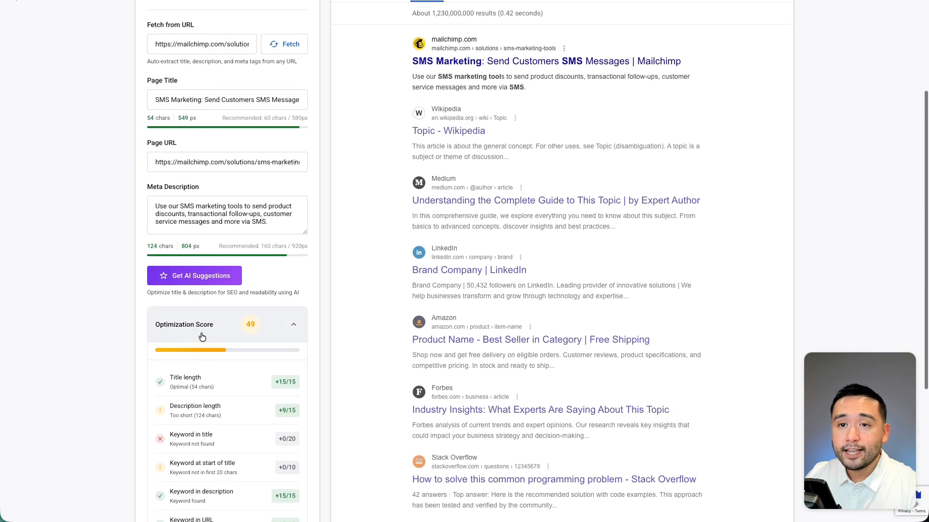
Generate AI suggestions for the page title and meta description and accept all of them.
{"action": "scroll", "coordinate": [202, 337], "scroll_direction": "up", "scroll_amount": 1}
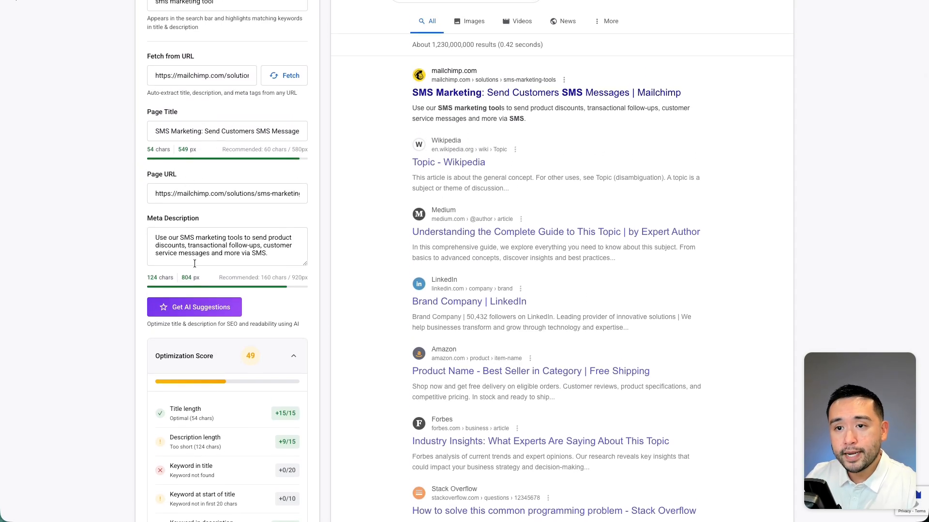
{"action": "scroll", "coordinate": [195, 264], "scroll_direction": "down", "scroll_amount": 1}
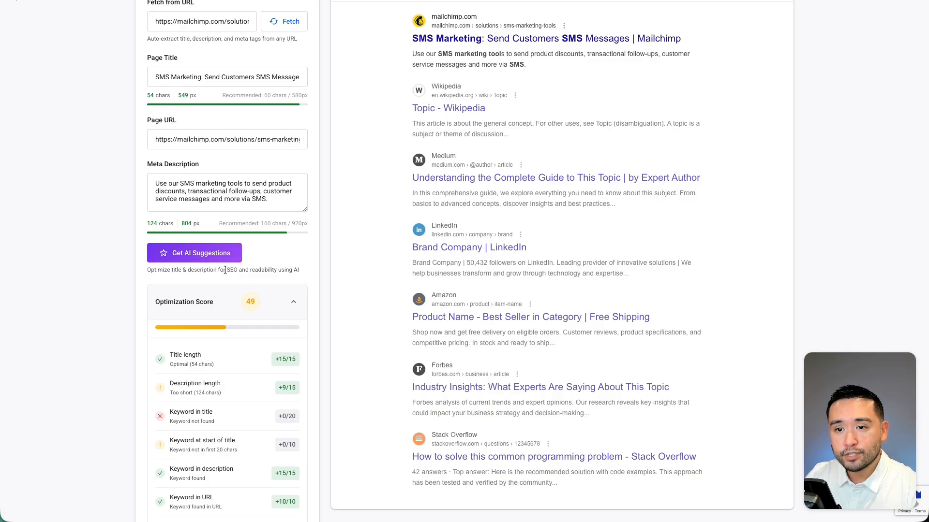
{"action": "scroll", "coordinate": [289, 269], "scroll_direction": "up", "scroll_amount": 1}
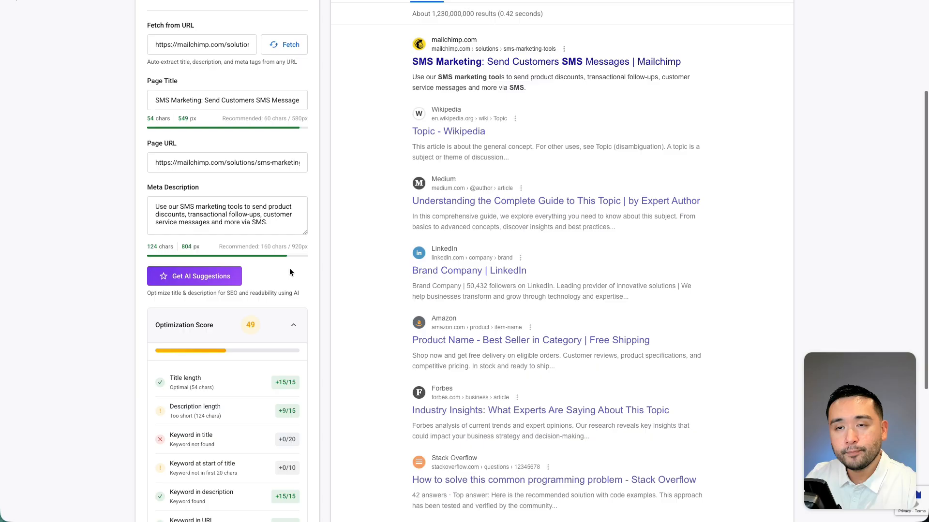
{"action": "left_click", "coordinate": [204, 278]}
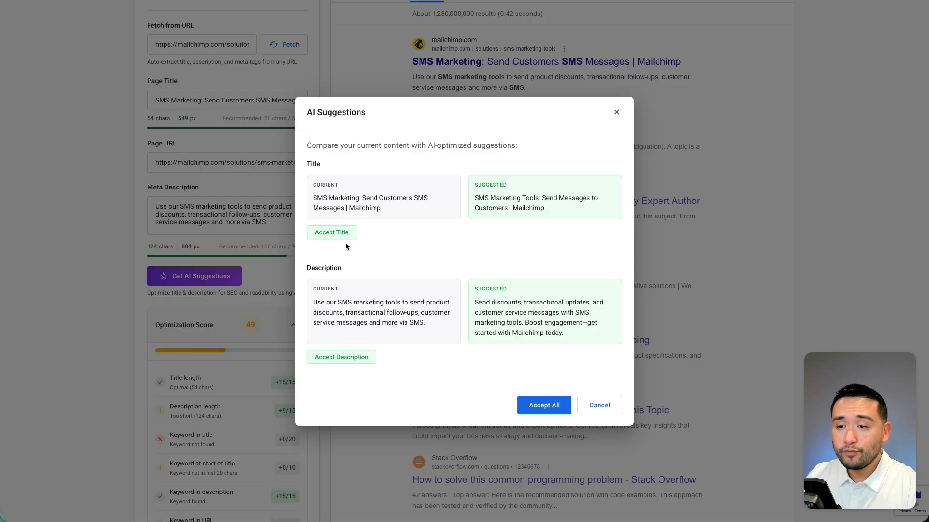
{"action": "left_click", "coordinate": [545, 407]}
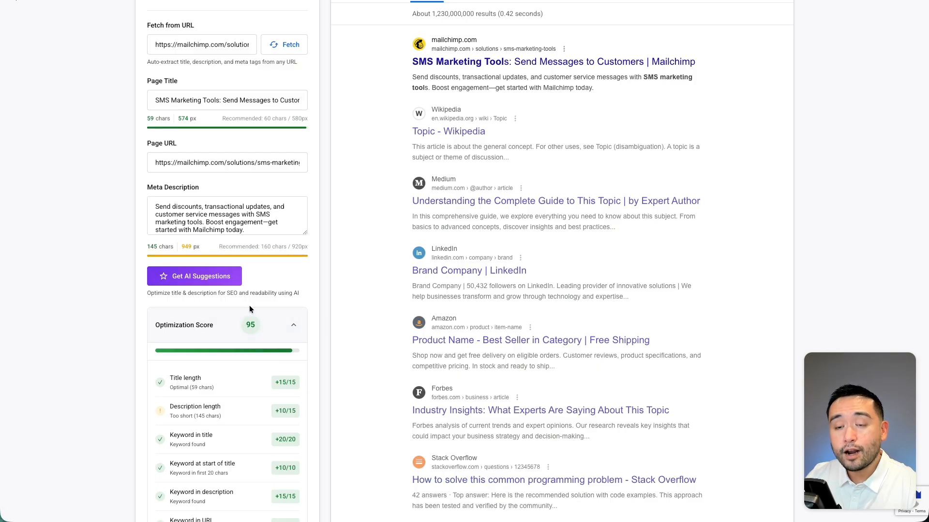
Review the updated Optimization Score breakdown and the new meta description in the search result preview.
{"action": "scroll", "coordinate": [249, 310], "scroll_direction": "down", "scroll_amount": 2}
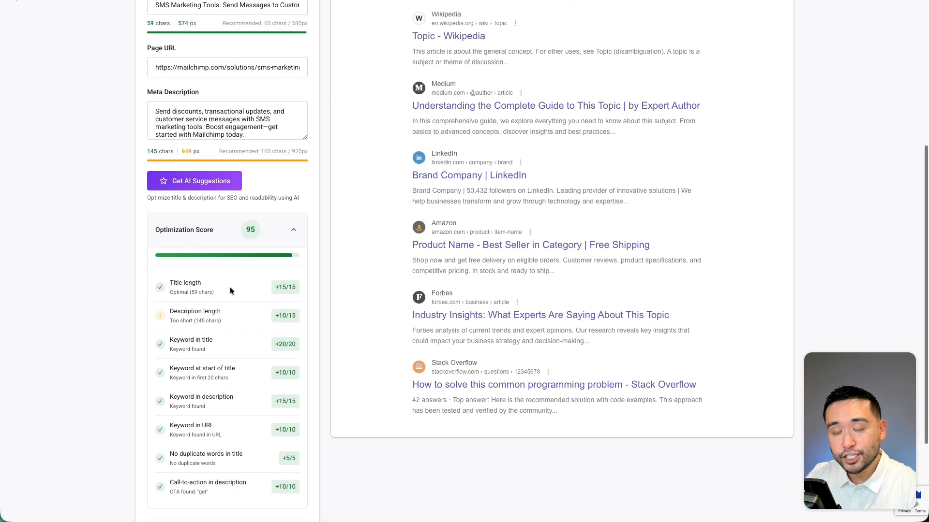
{"action": "scroll", "coordinate": [236, 317], "scroll_direction": "down", "scroll_amount": 1}
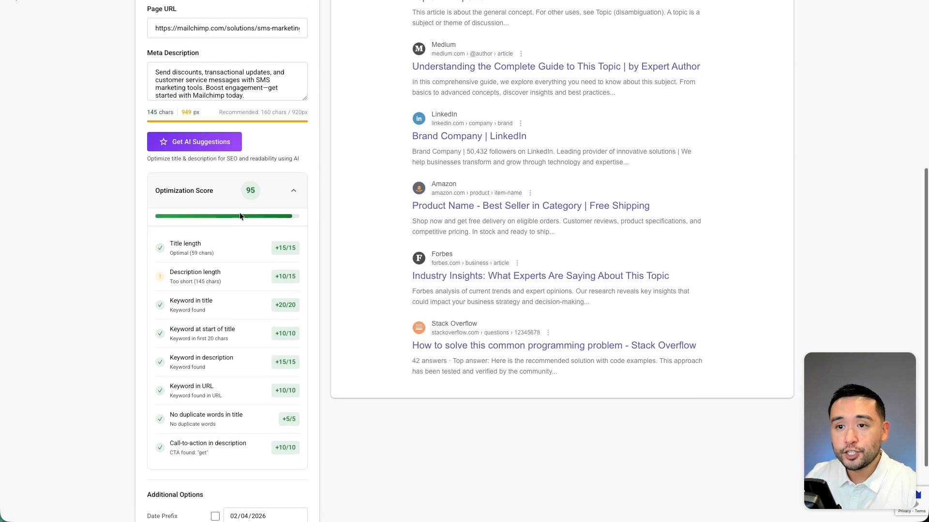
{"action": "scroll", "coordinate": [221, 316], "scroll_direction": "down", "scroll_amount": 2}
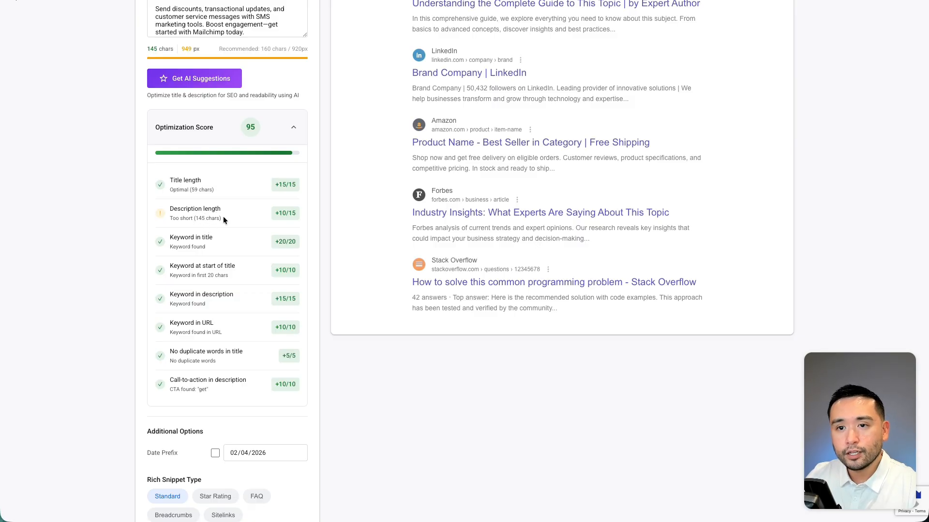
{"action": "scroll", "coordinate": [248, 218], "scroll_direction": "up", "scroll_amount": 5}
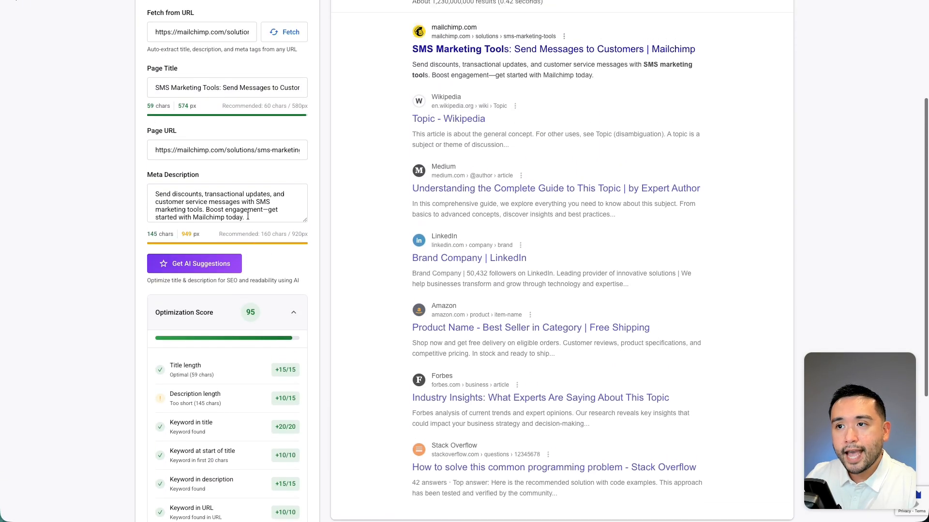
{"action": "left_click_drag", "start_coordinate": [417, 102], "coordinate": [590, 114]}
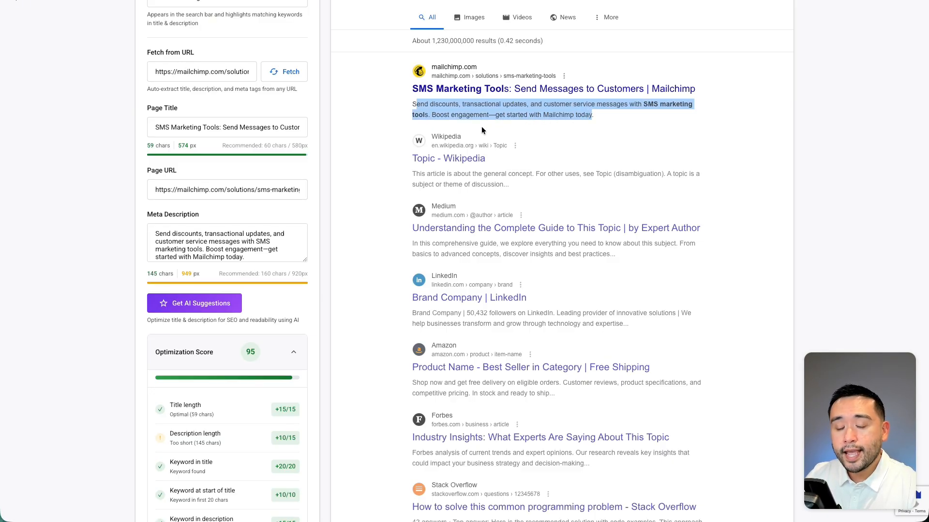
Request another set of AI suggestions for the page title and meta description.
{"action": "left_click", "coordinate": [294, 301]}
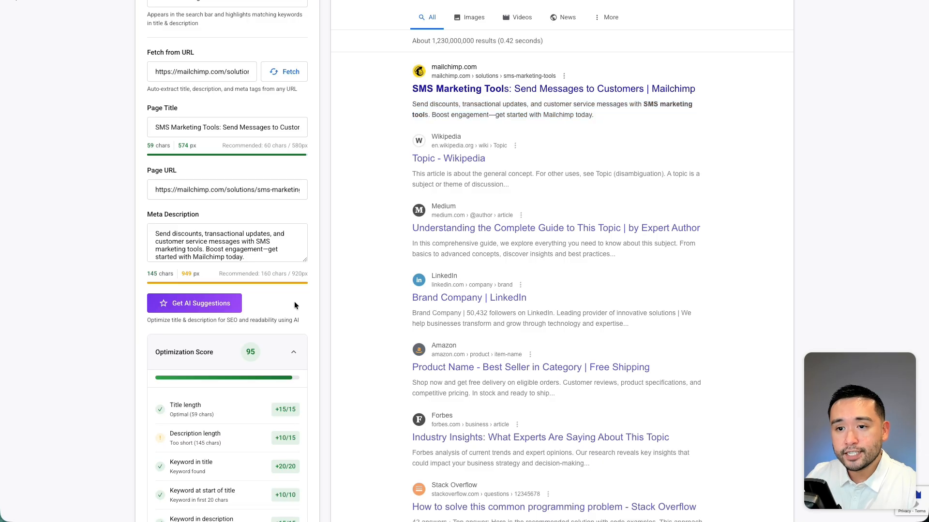
{"action": "left_click", "coordinate": [177, 303]}
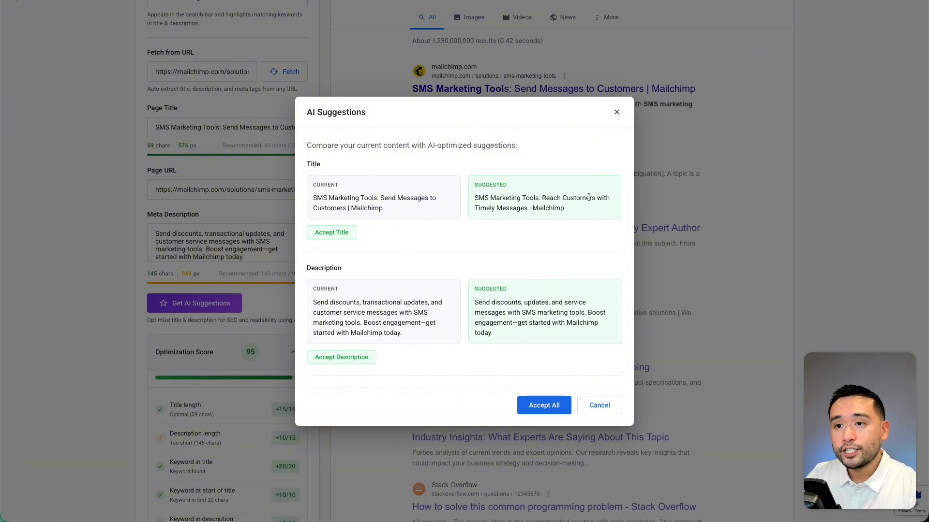
Inspect the optimized Mailchimp result in the mobile preview and return to the desktop preview.
{"action": "left_click_drag", "start_coordinate": [412, 215], "coordinate": [600, 239]}
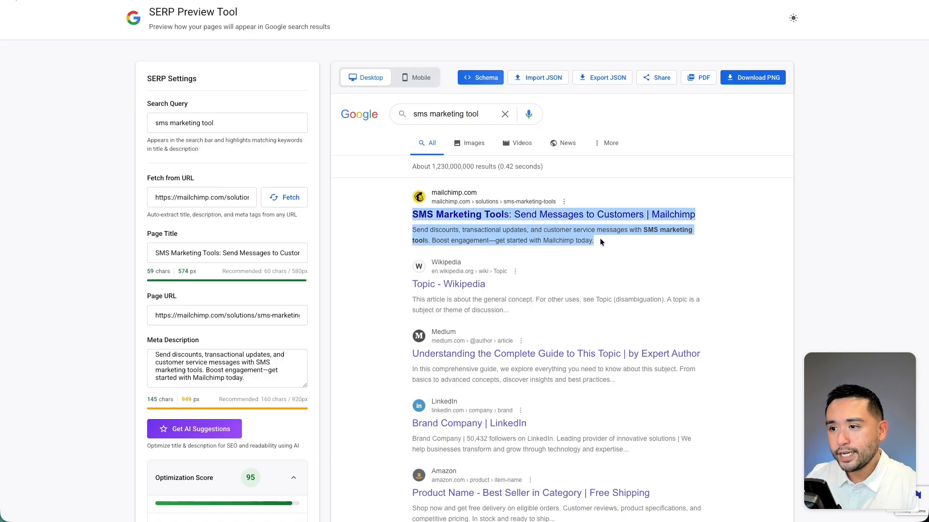
{"action": "left_click", "coordinate": [600, 239]}
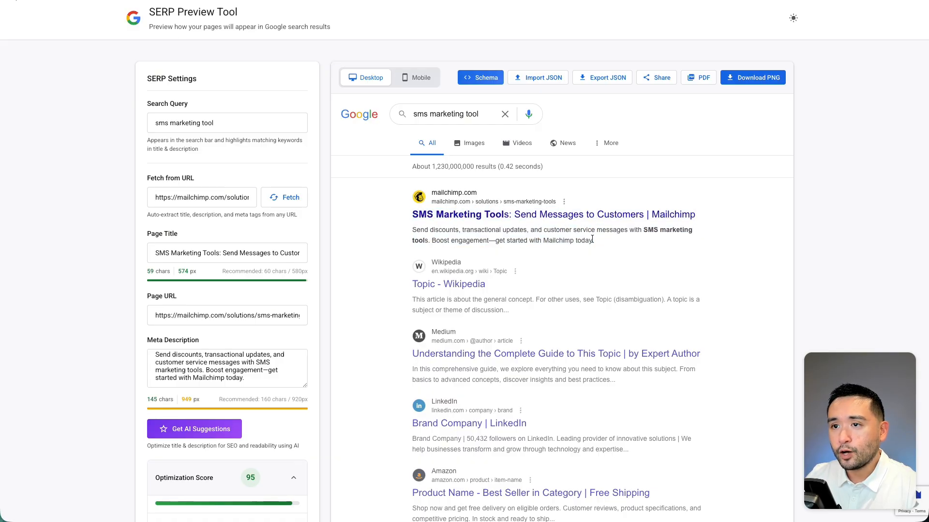
{"action": "left_click", "coordinate": [414, 81]}
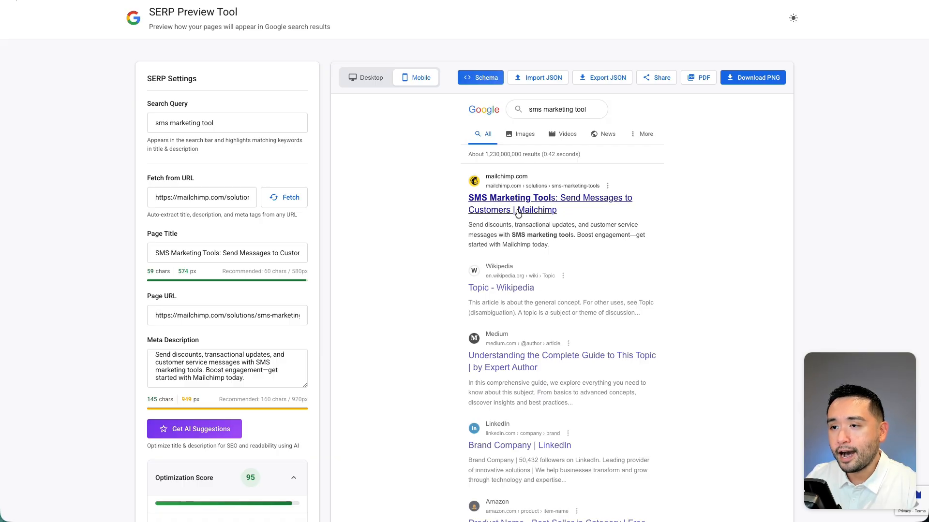
{"action": "left_click", "coordinate": [370, 81]}
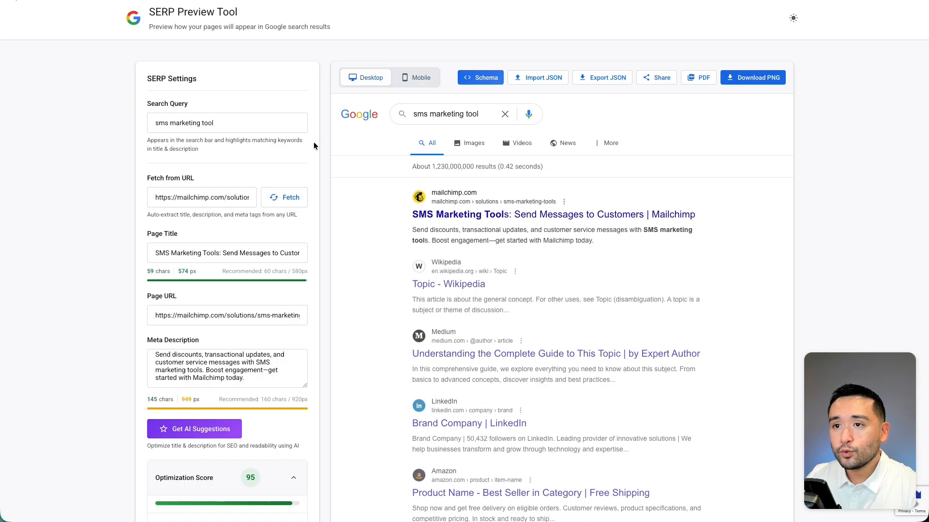
Enable the date prefix in the additional options and check the date before the Mailchimp result's description.
{"action": "scroll", "coordinate": [257, 221], "scroll_direction": "down", "scroll_amount": 1}
{"action": "scroll", "coordinate": [257, 220], "scroll_direction": "down", "scroll_amount": 7}
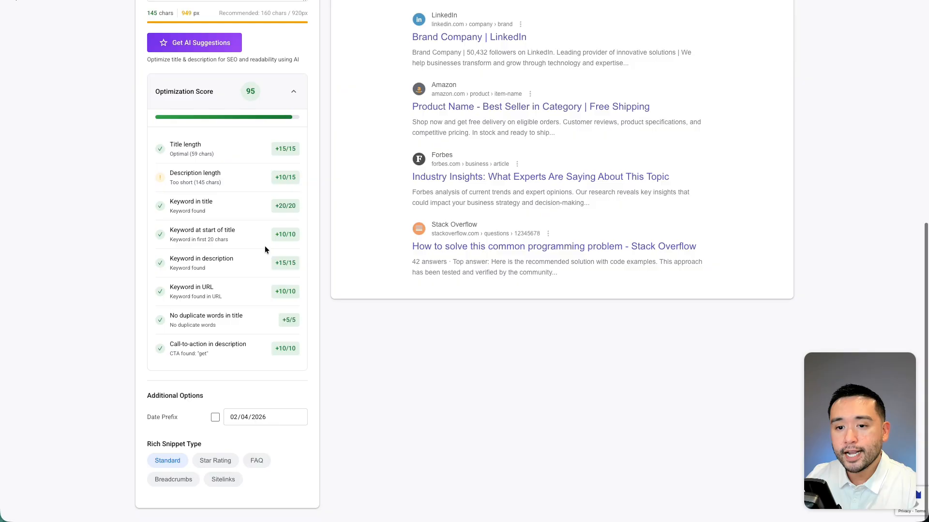
{"action": "left_click", "coordinate": [215, 426]}
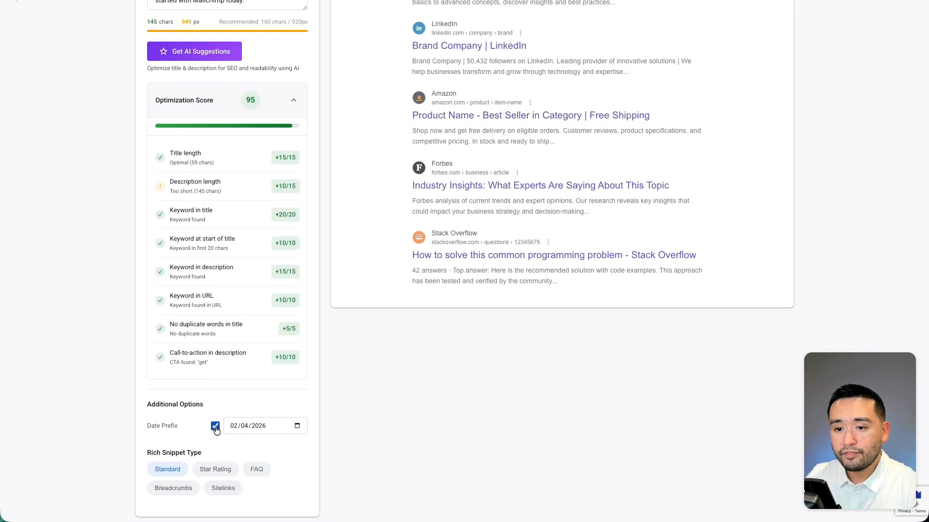
{"action": "scroll", "coordinate": [342, 360], "scroll_direction": "up", "scroll_amount": 6}
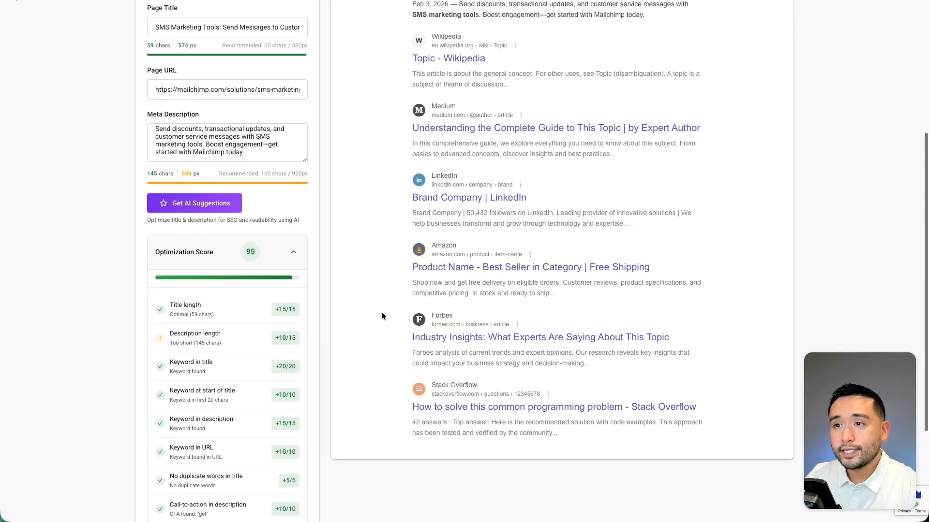
{"action": "left_click_drag", "start_coordinate": [459, 129], "coordinate": [411, 133]}
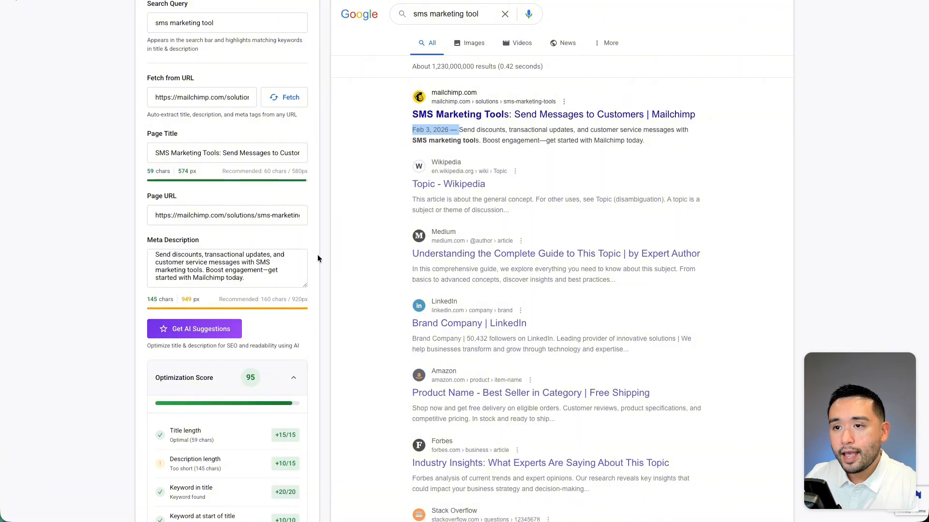
Set the rich snippet type to Star Rating and check the rating line in the Mailchimp result preview.
{"action": "scroll", "coordinate": [318, 255], "scroll_direction": "down", "scroll_amount": 6}
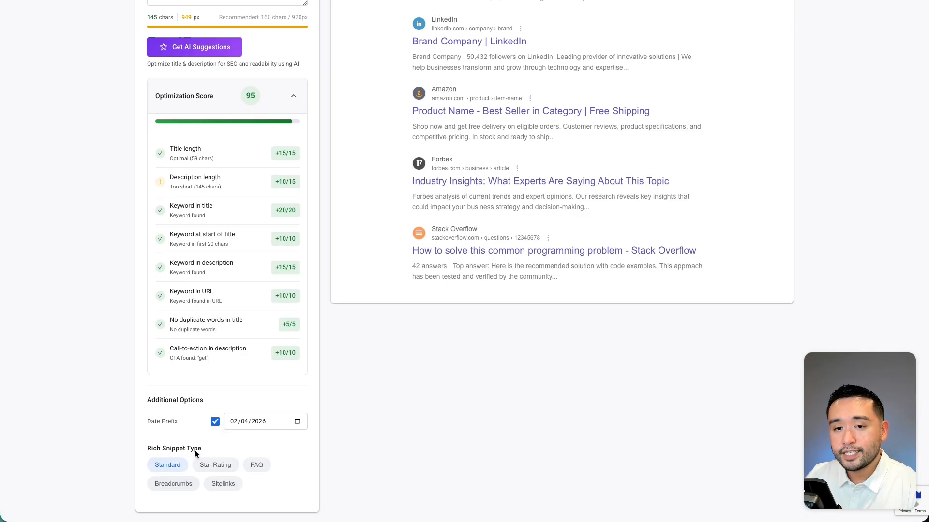
{"action": "left_click", "coordinate": [214, 465]}
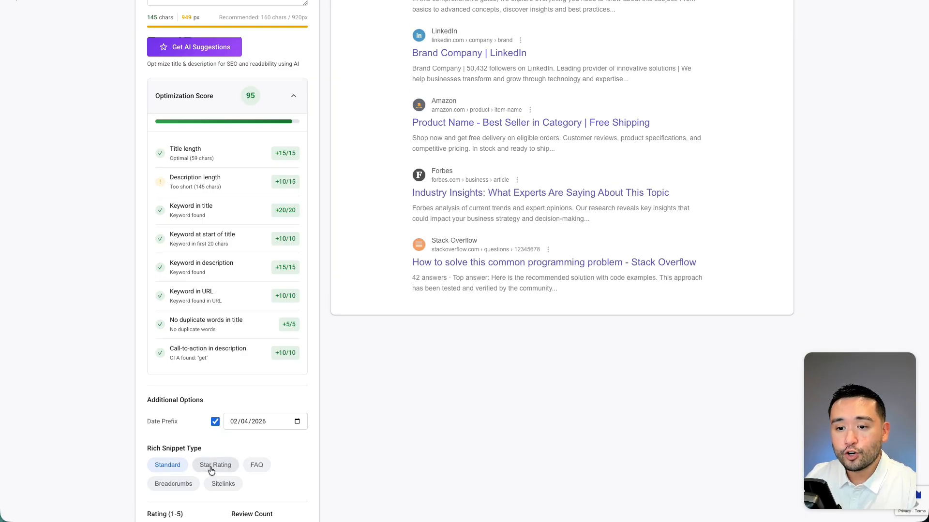
{"action": "scroll", "coordinate": [211, 467], "scroll_direction": "down", "scroll_amount": 1}
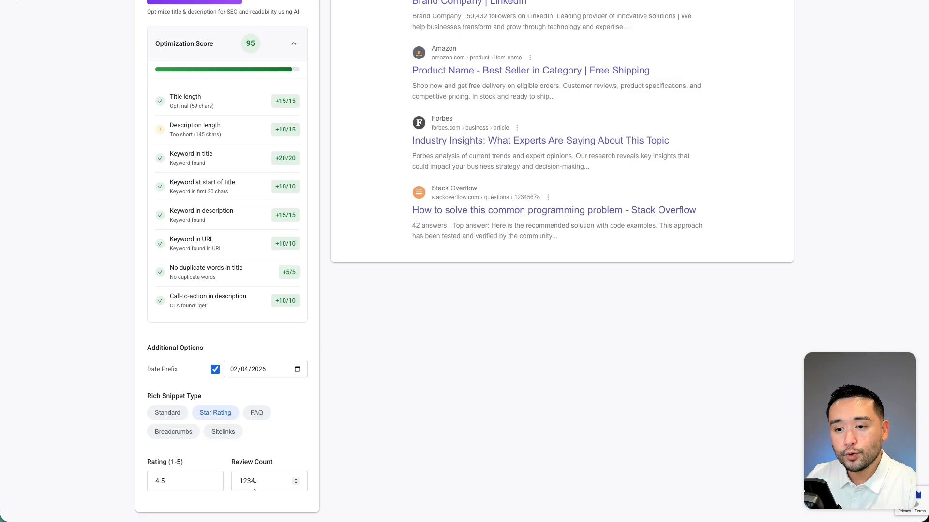
{"action": "scroll", "coordinate": [382, 435], "scroll_direction": "up", "scroll_amount": 9}
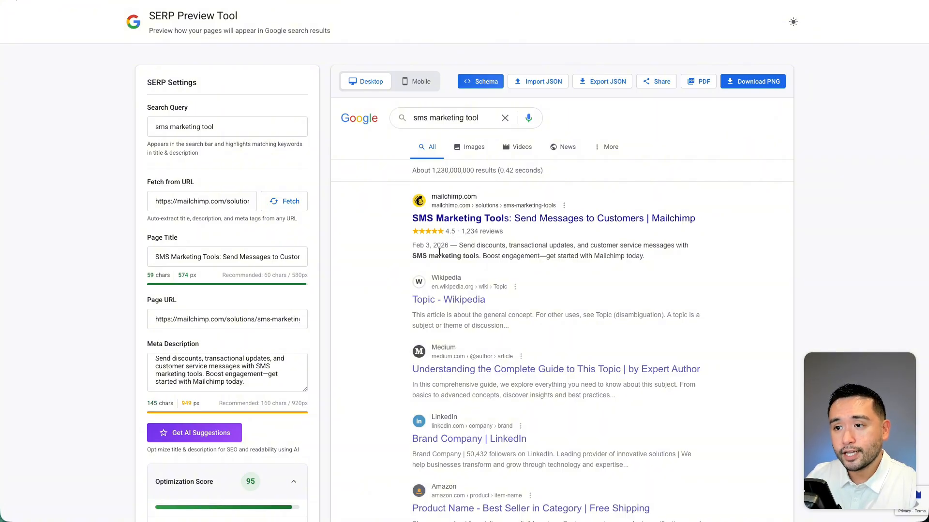
Review the generated schema markup, close it, and examine the star rating and date in the Mailchimp result.
{"action": "left_click", "coordinate": [484, 81]}
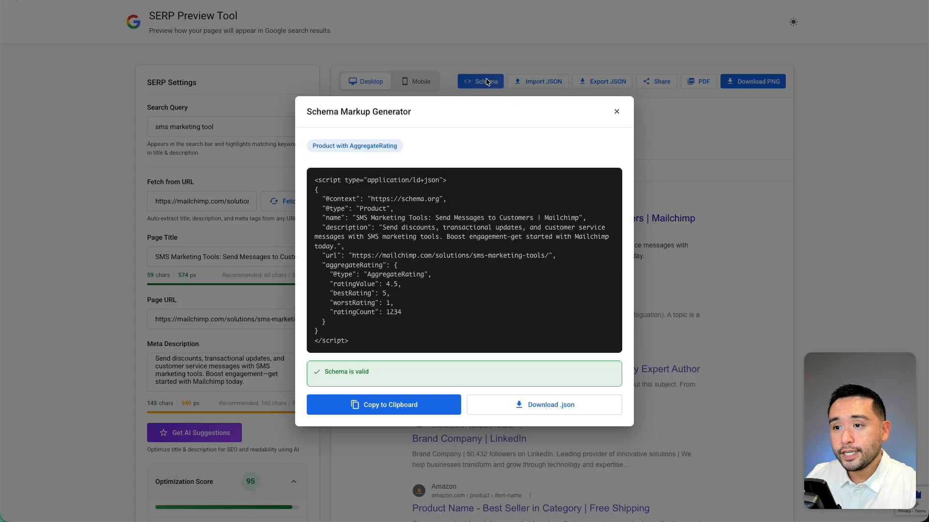
{"action": "left_click", "coordinate": [616, 112]}
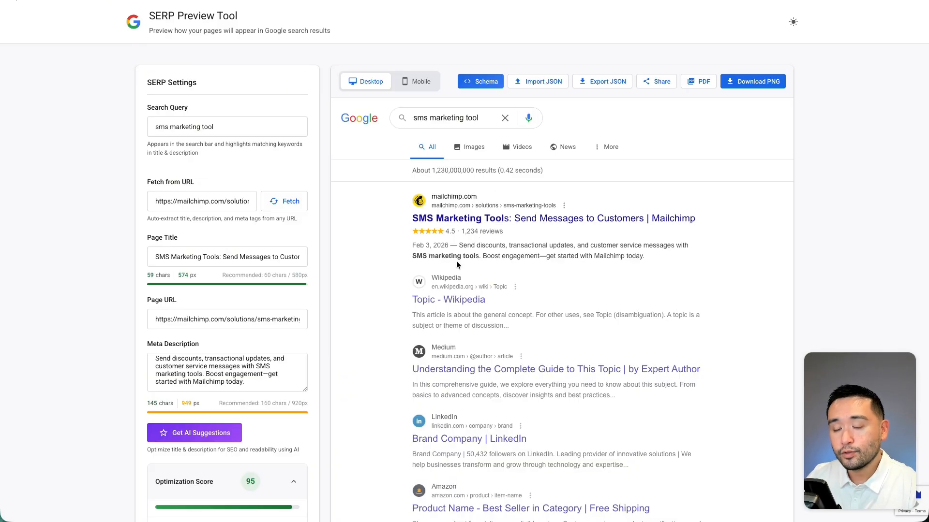
{"action": "left_click_drag", "start_coordinate": [405, 227], "coordinate": [450, 245]}
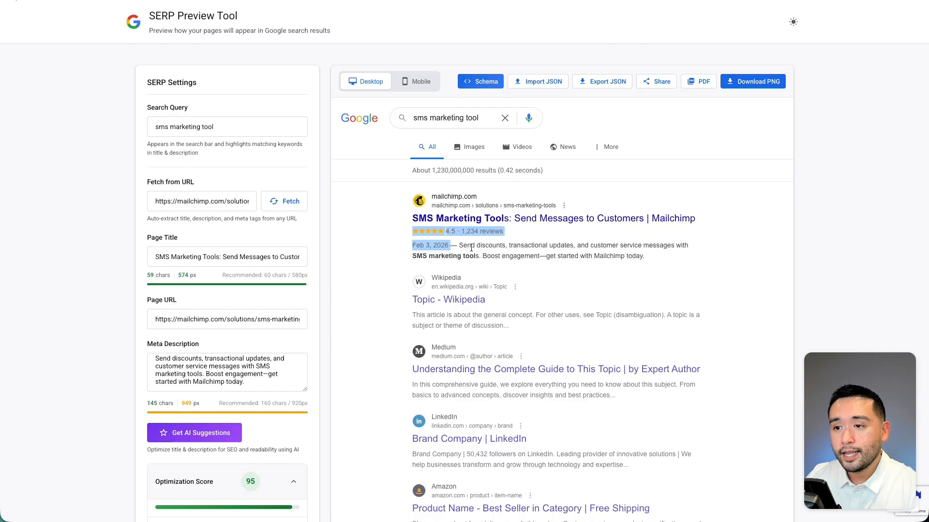
{"action": "left_click", "coordinate": [530, 248]}
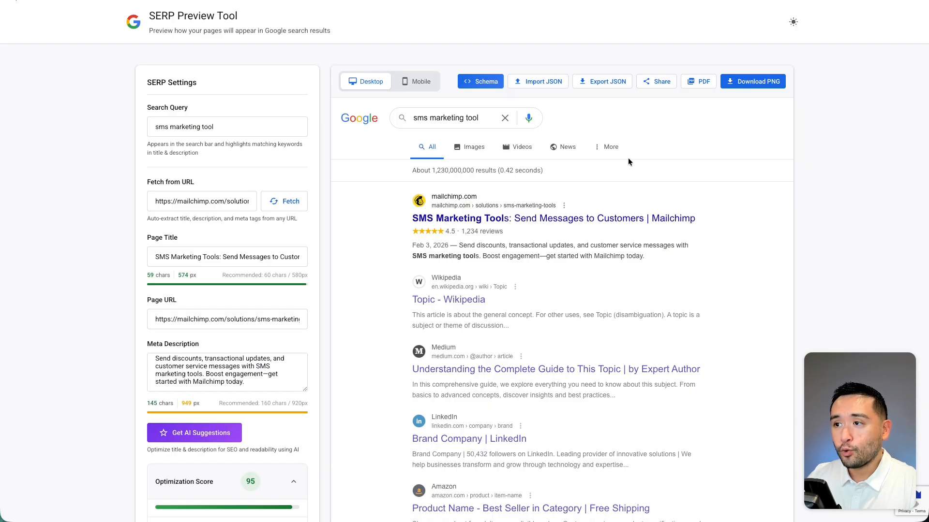
View the shareable link for the SERP preview and close the sharing dialog.
{"action": "left_click", "coordinate": [657, 83]}
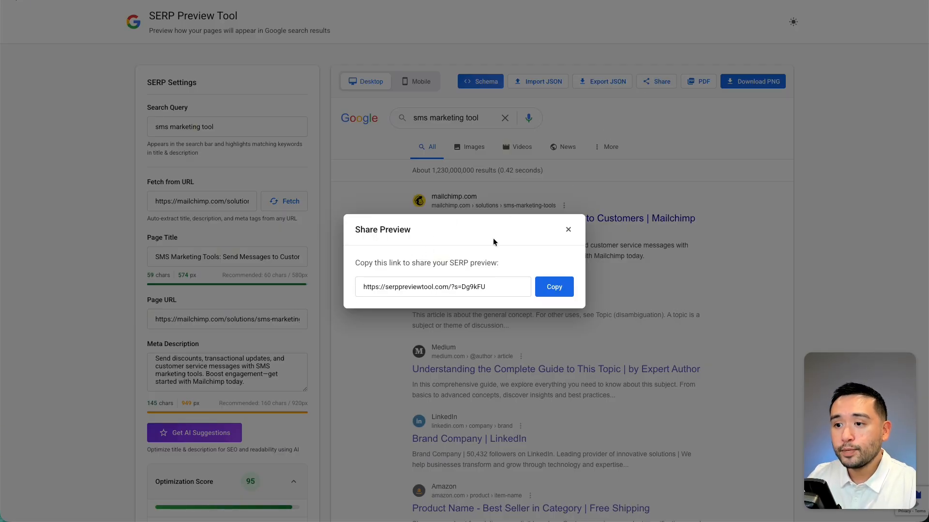
{"action": "left_click", "coordinate": [568, 232]}
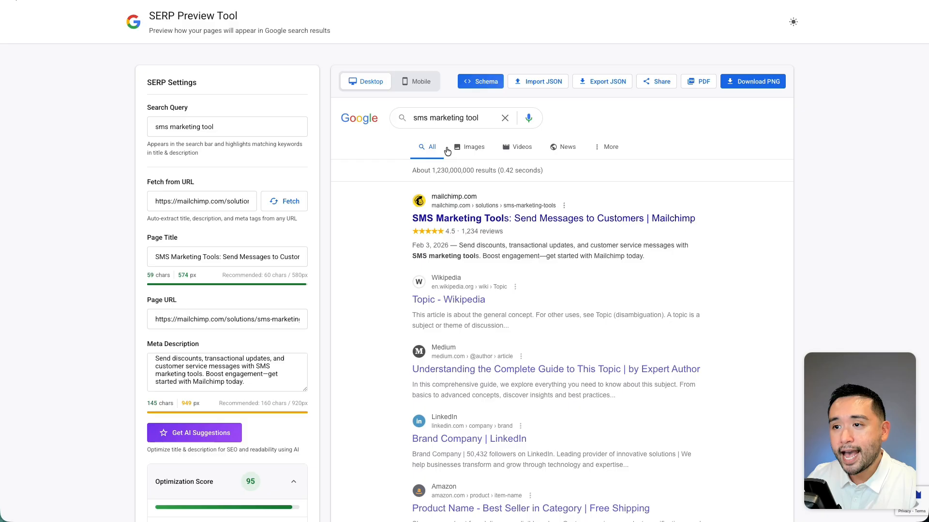